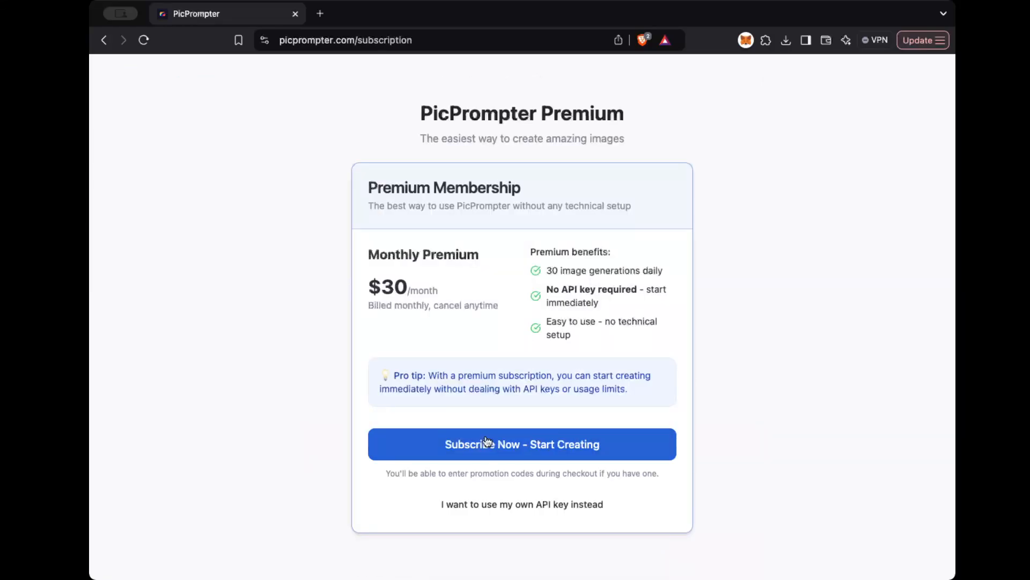
Step: Choose to use an own API key instead of subscribing, enter the Google AI Studio API key and save it
left_click(466, 502)
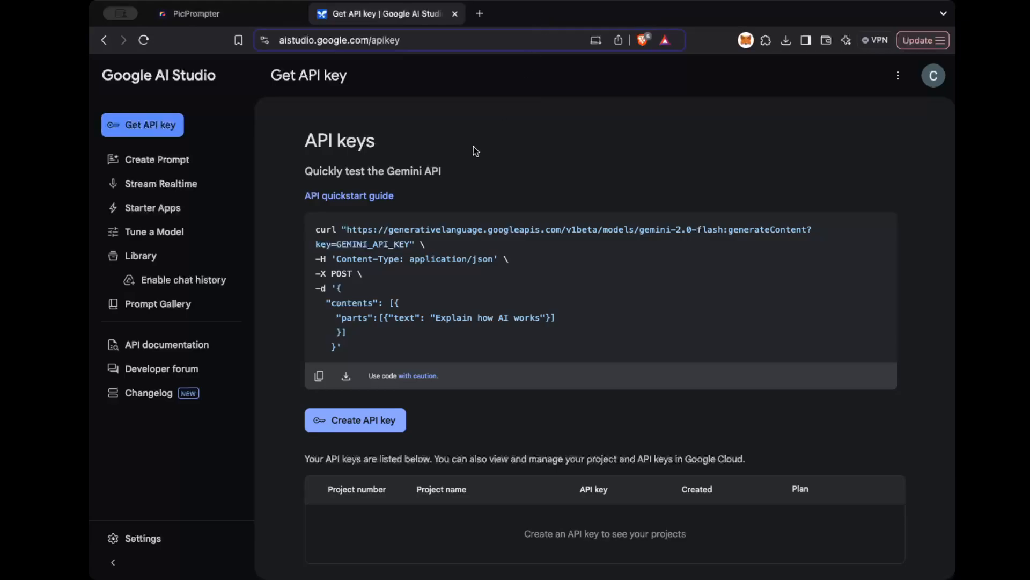
left_click(218, 18)
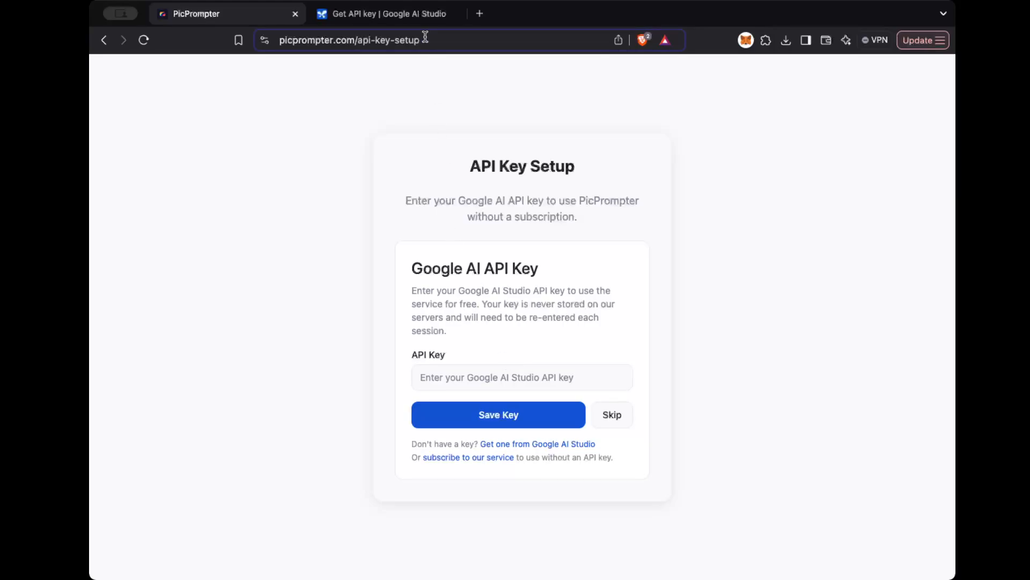
left_click(415, 19)
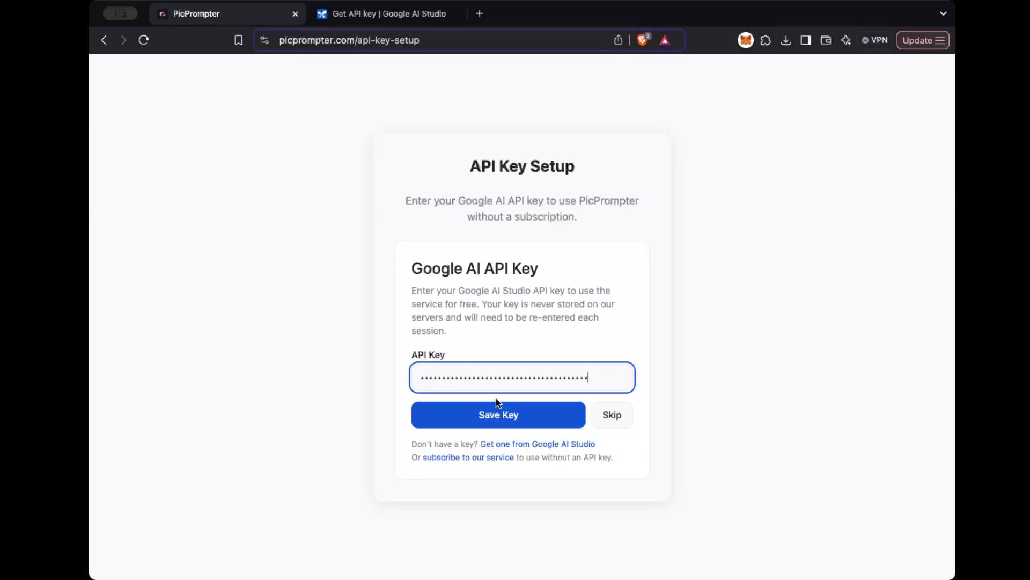
left_click(498, 421)
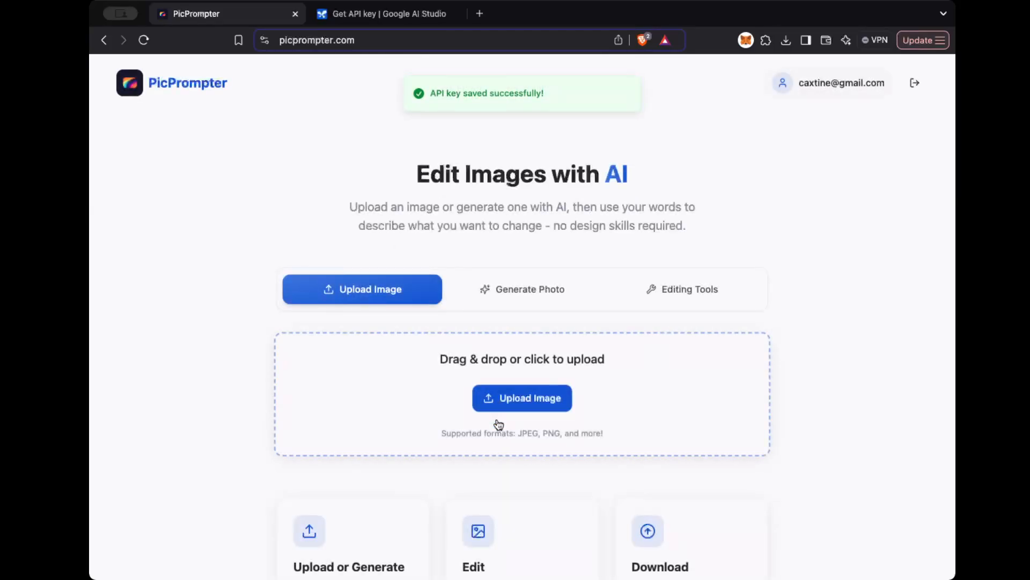
Step: Generate a new image of a cat from a text description
left_click(514, 302)
left_click(431, 375)
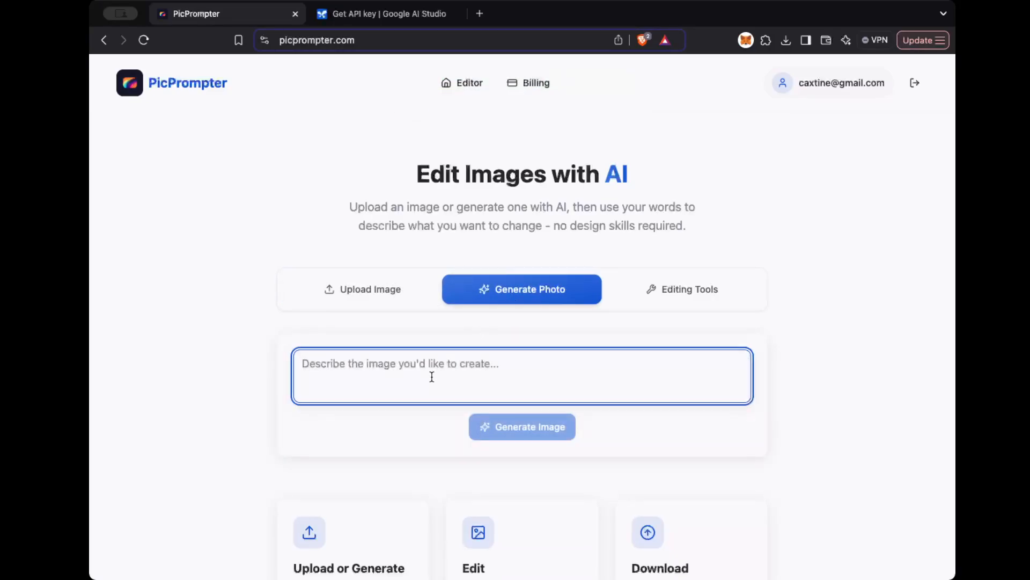
type("cat on a hot tin roof.")
left_click(500, 427)
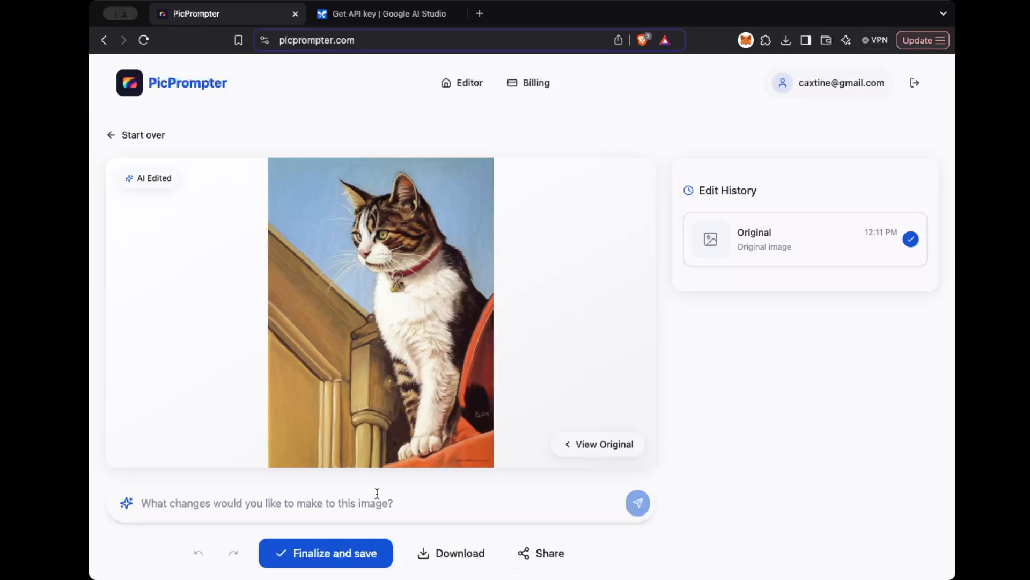
Step: Edit the cat image with the prompts "Could you make this cat be actually on top of a roof?" and "Make the roof look hot."
type("Could you make this cat be actually on top of a roof?")
left_click(637, 507)
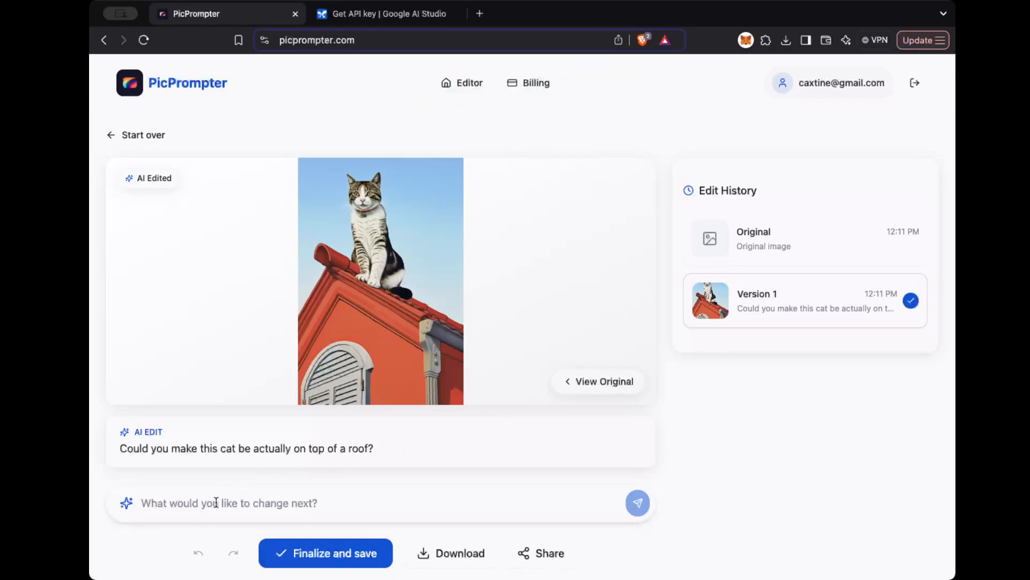
type("Make the roof look hot.")
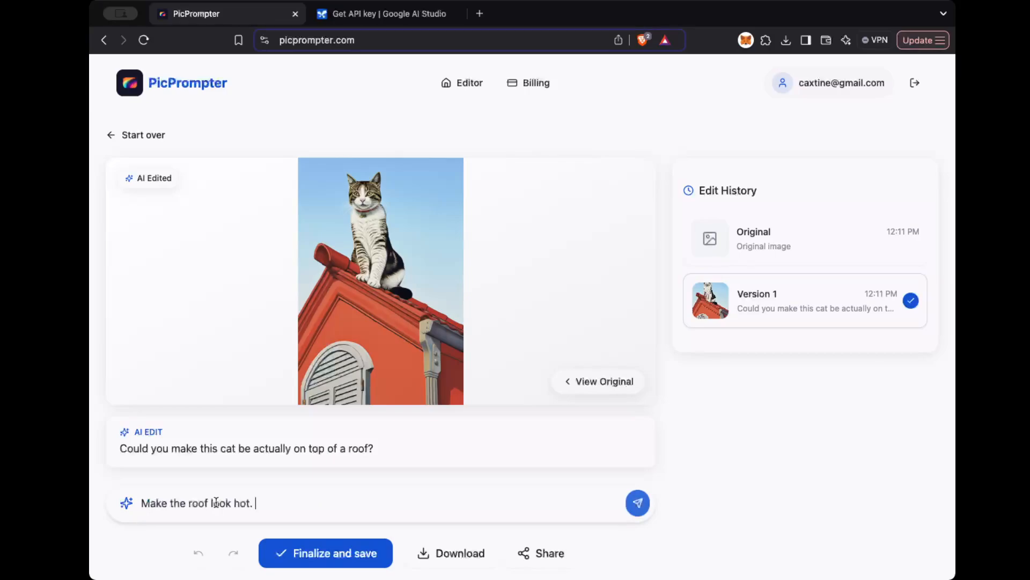
left_click(638, 507)
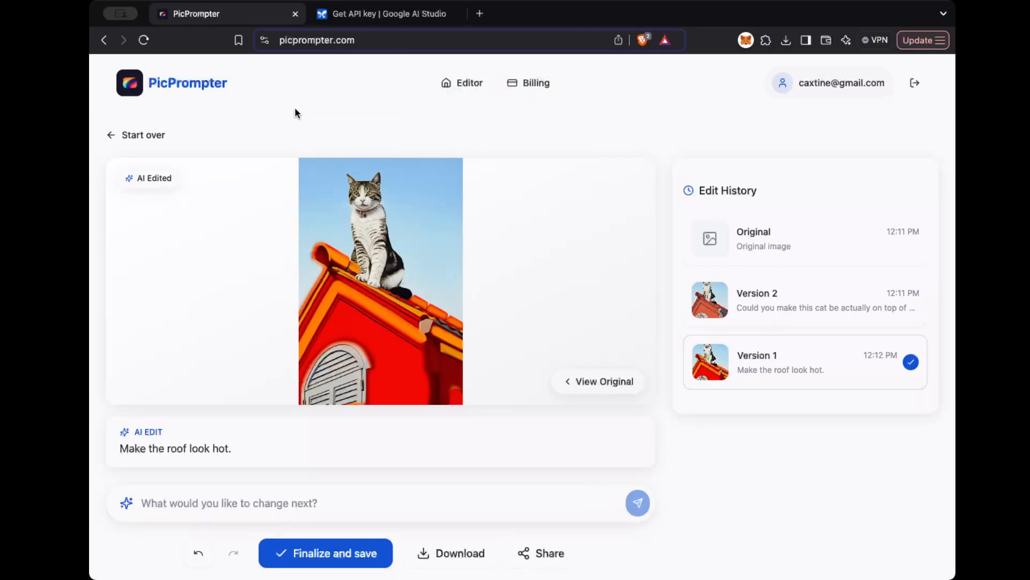
Step: Start over with a new image and upload the photo of the empty old-town street from the computer
left_click(143, 135)
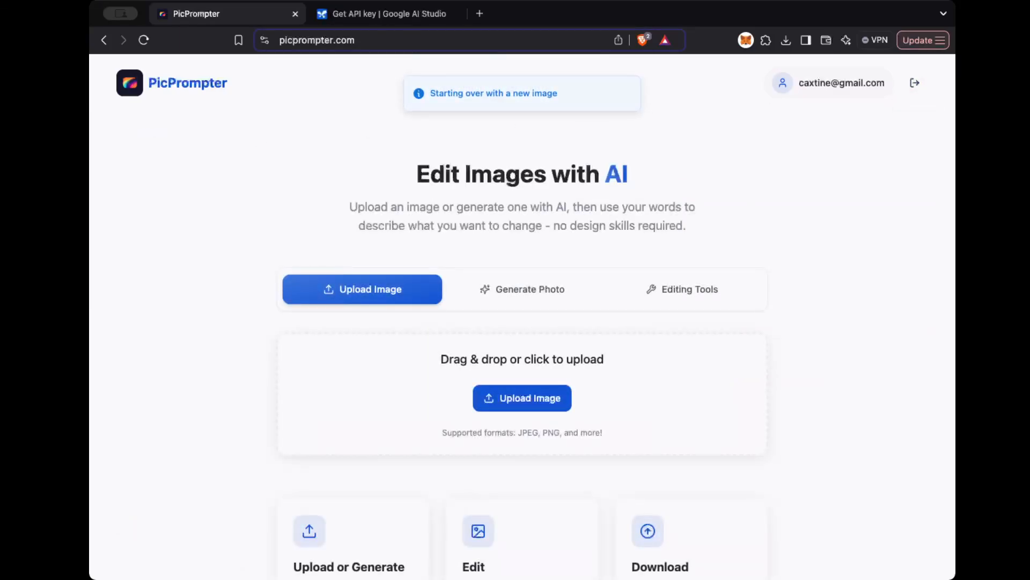
left_click_drag(898, 182, 648, 424)
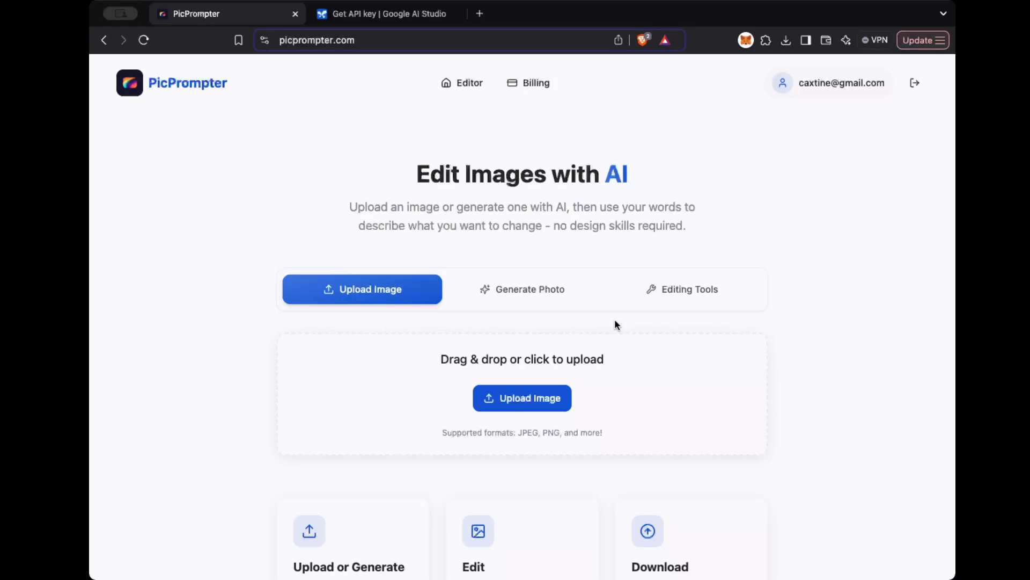
key("super+Tab")
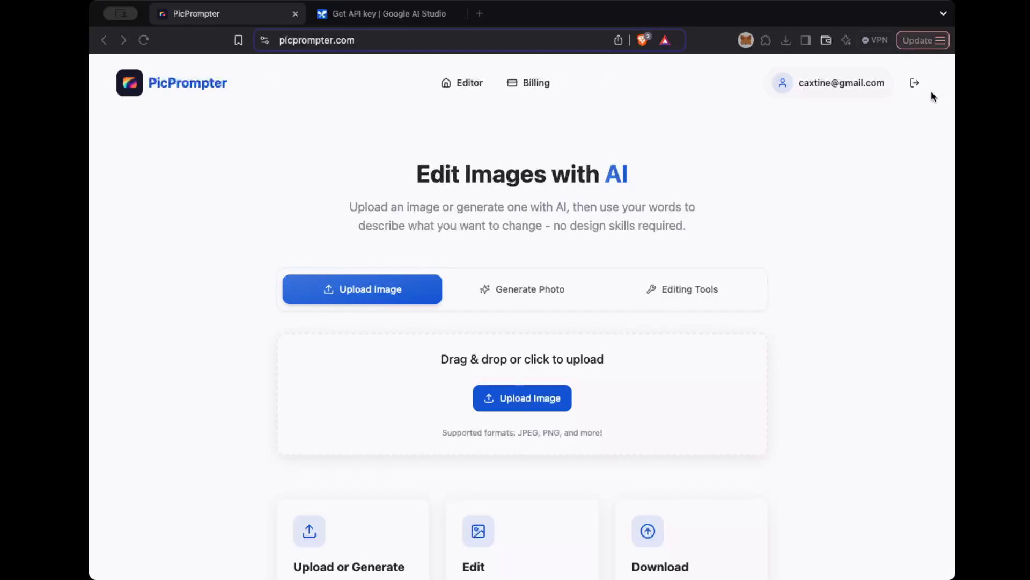
left_click_drag(773, 219, 662, 360)
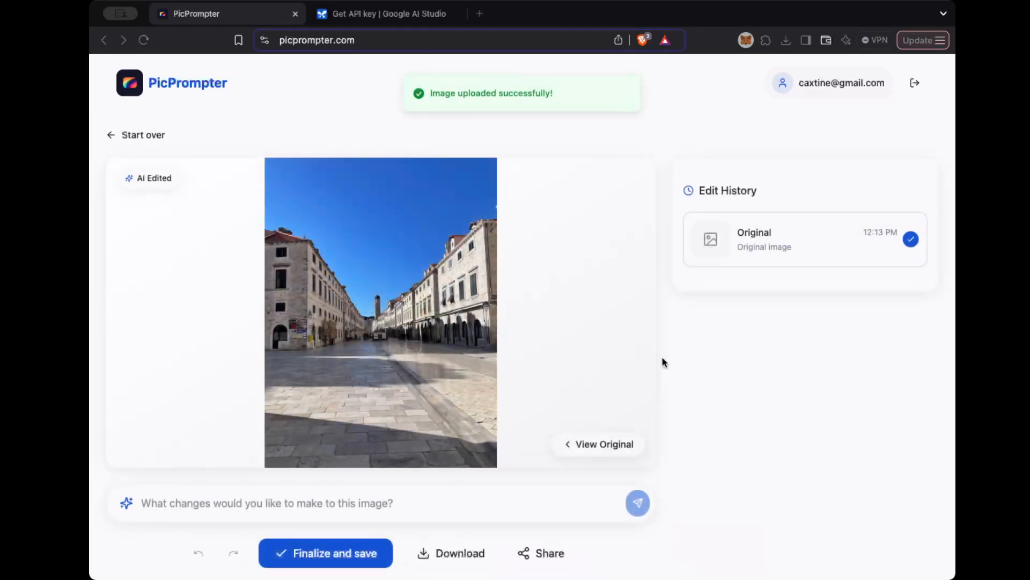
Step: Edit the street photo with the prompt "Add some people."
left_click(272, 501)
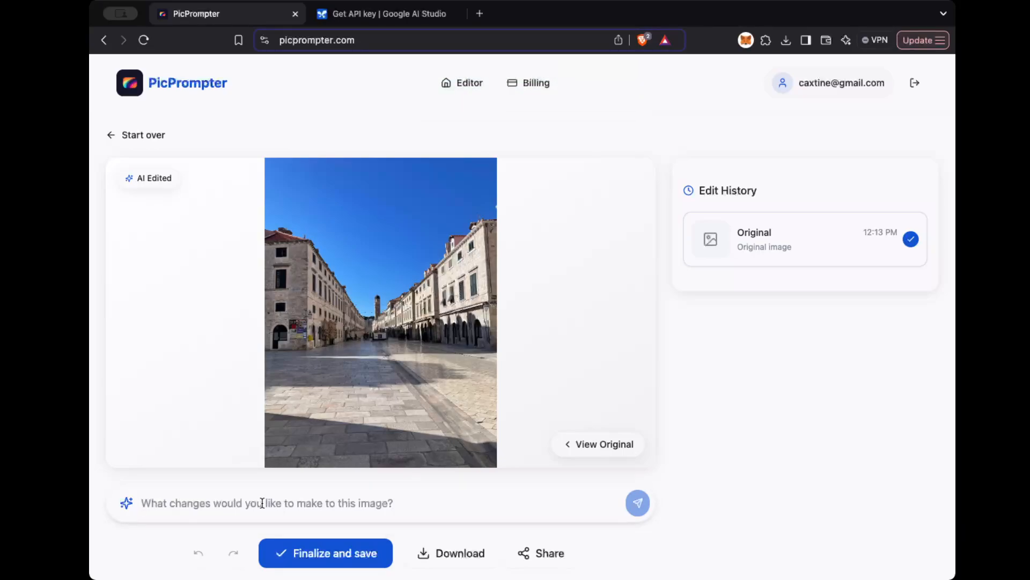
type("Add some people.")
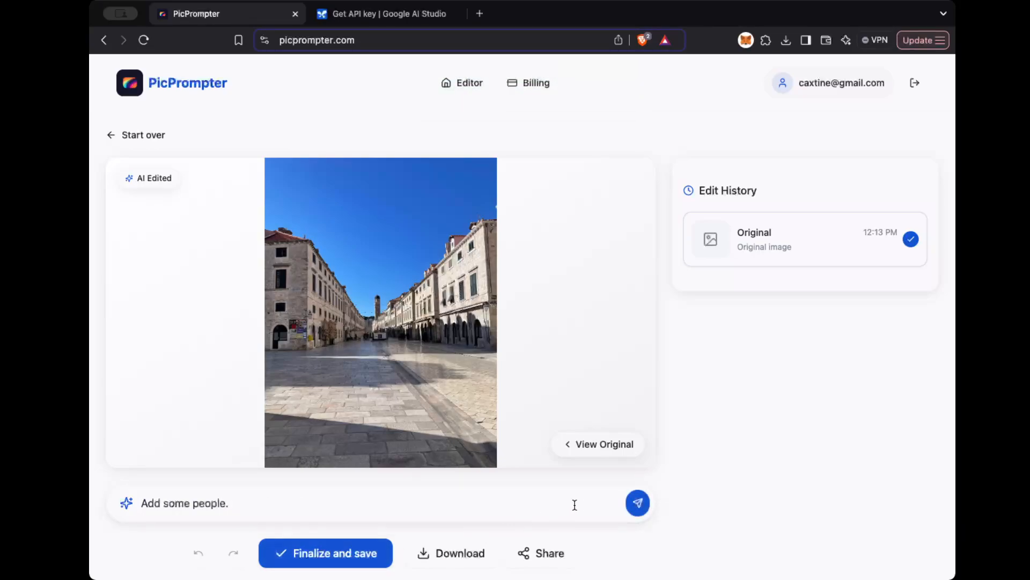
left_click(638, 503)
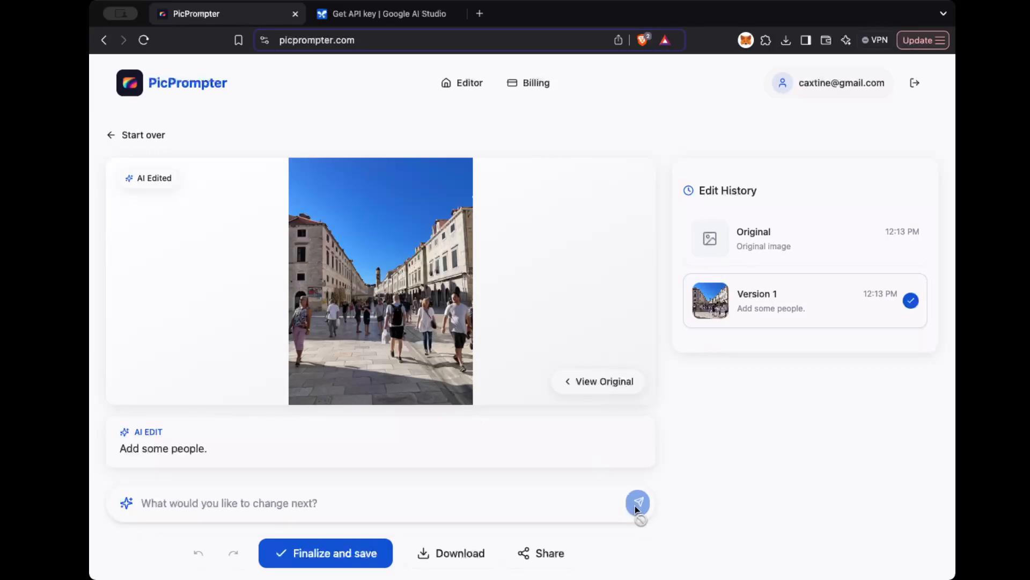
Step: Apply the edit prompt "Had a helicopter flying overhead and a man parachuting down" to the street photo
left_click(570, 493)
type("Had a helicopter flying overhead and a man parachuting down")
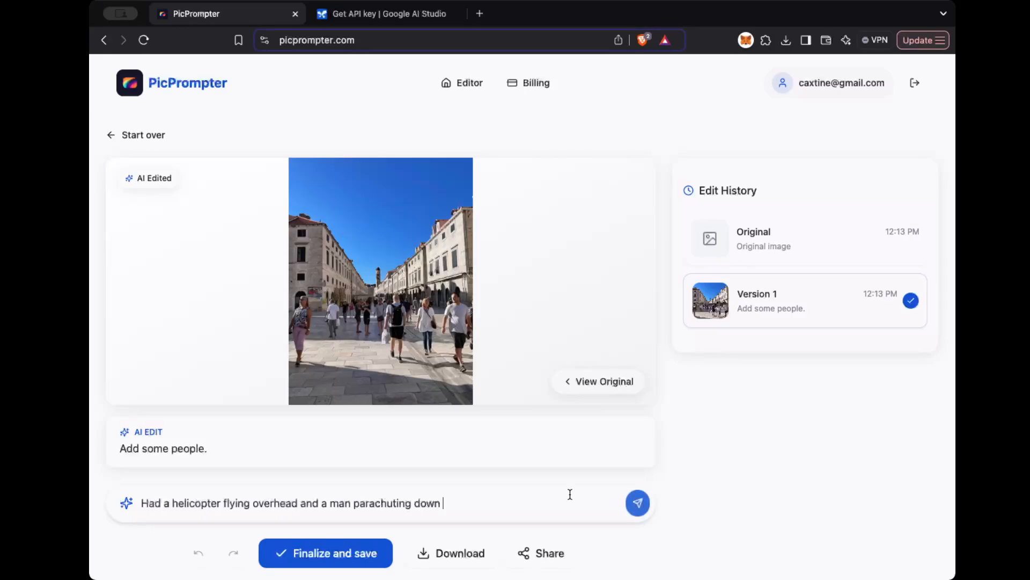
left_click(640, 506)
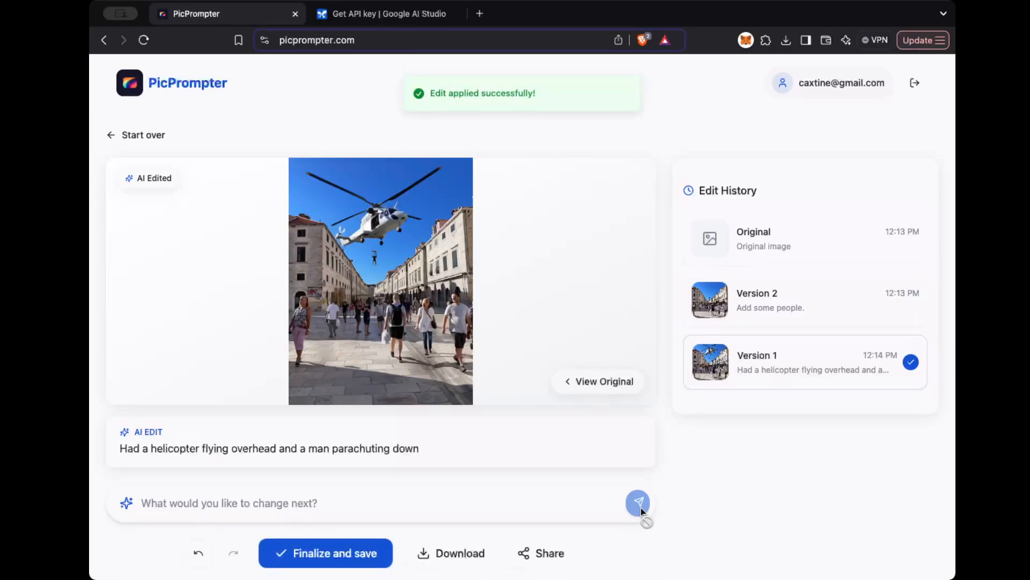
Step: Apply the edit prompt "Could you make the helicopter a little smaller?" to the street photo
left_click(558, 503)
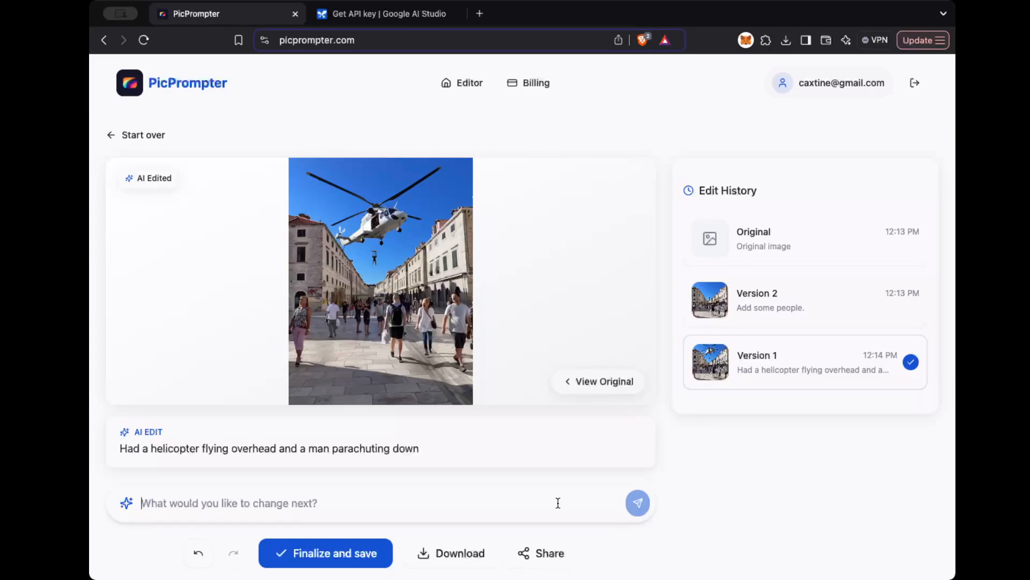
type("Did you make the helicopter a little smaller?")
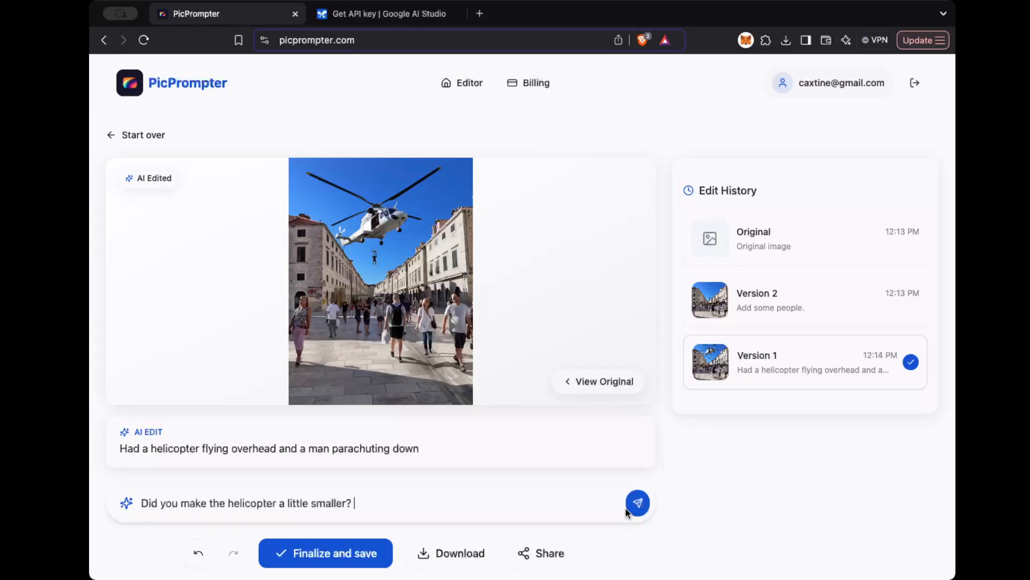
double_click(146, 503)
type("Could")
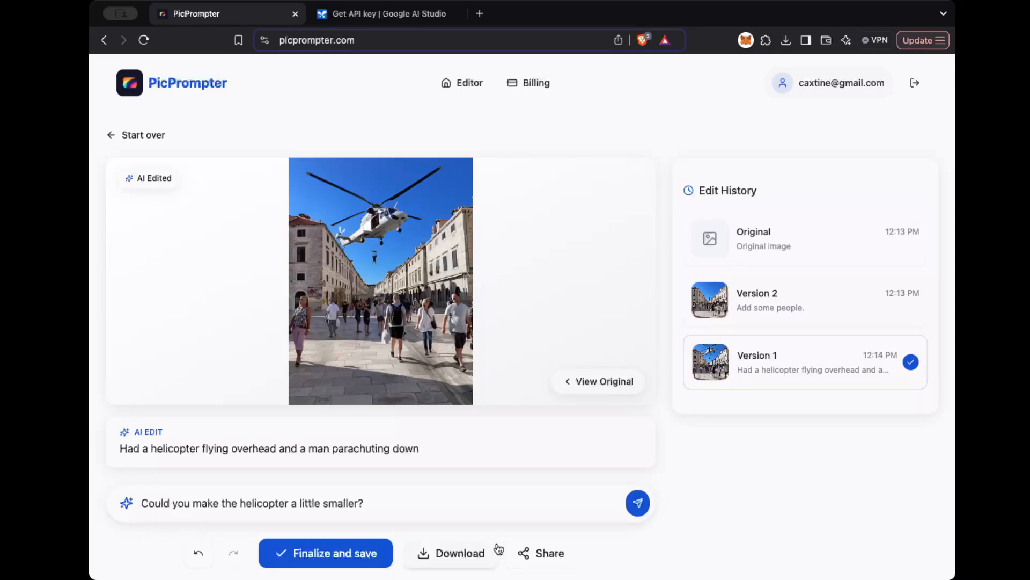
left_click(640, 511)
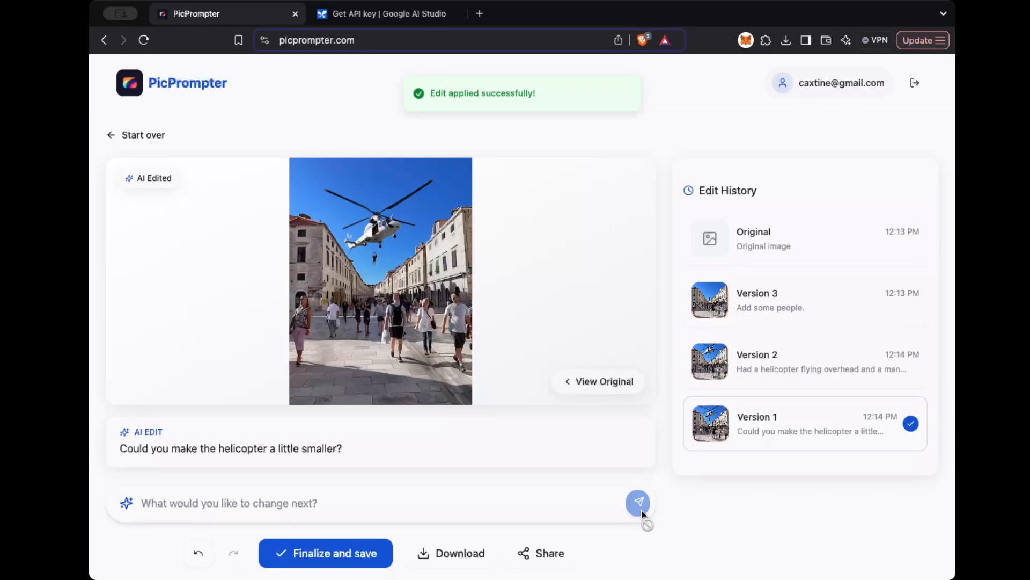
Step: Submit the edit prompt "Have the helicopter be a lot further up in the air" for the street photo
left_click(542, 497)
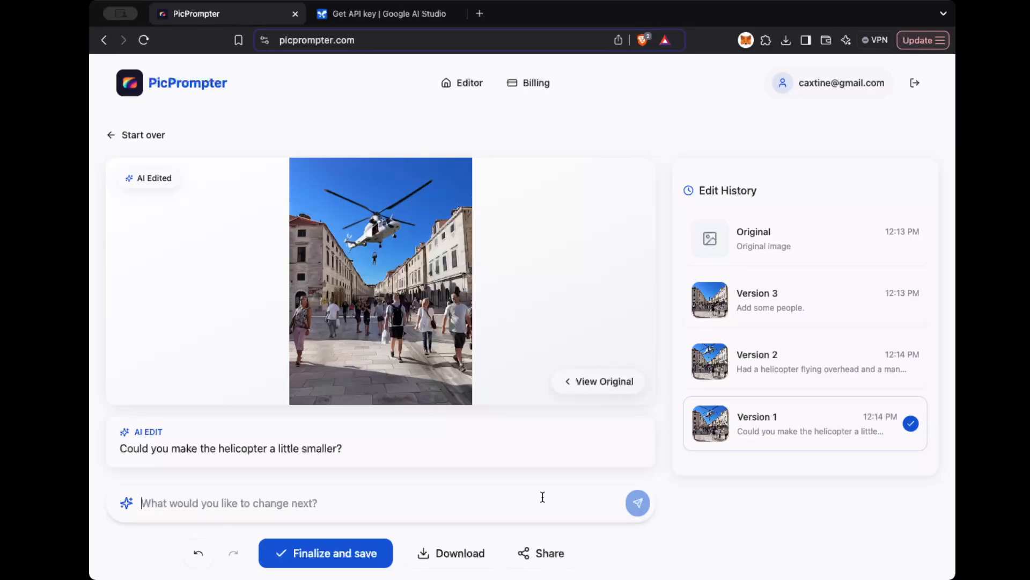
type("Have the helicopter be a lot further up in the air")
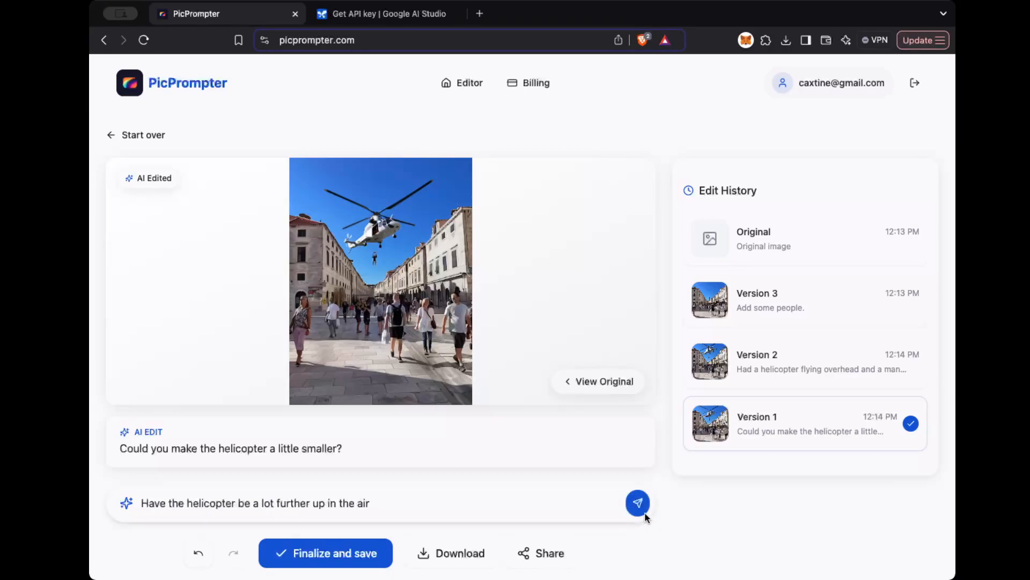
left_click(644, 512)
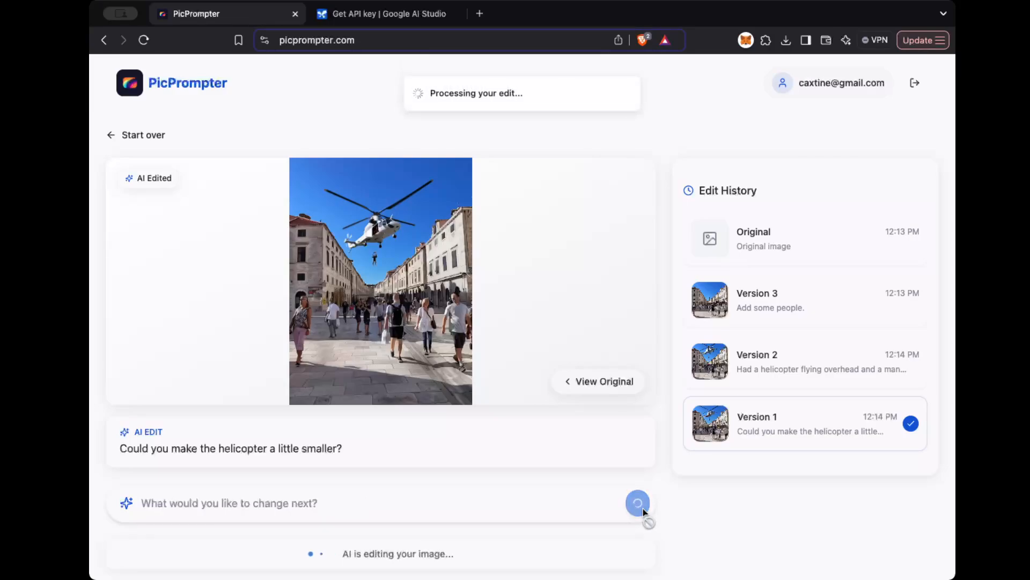